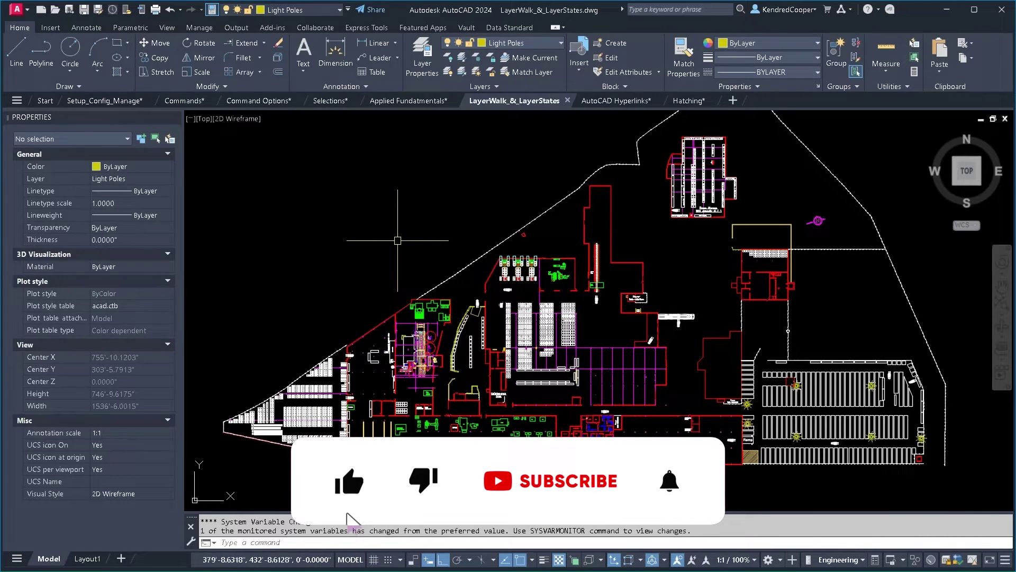
- In Quick Select, filter the entire drawing for Line objects with Length greater than 144
middle_click_drag(398, 240, 332, 271)
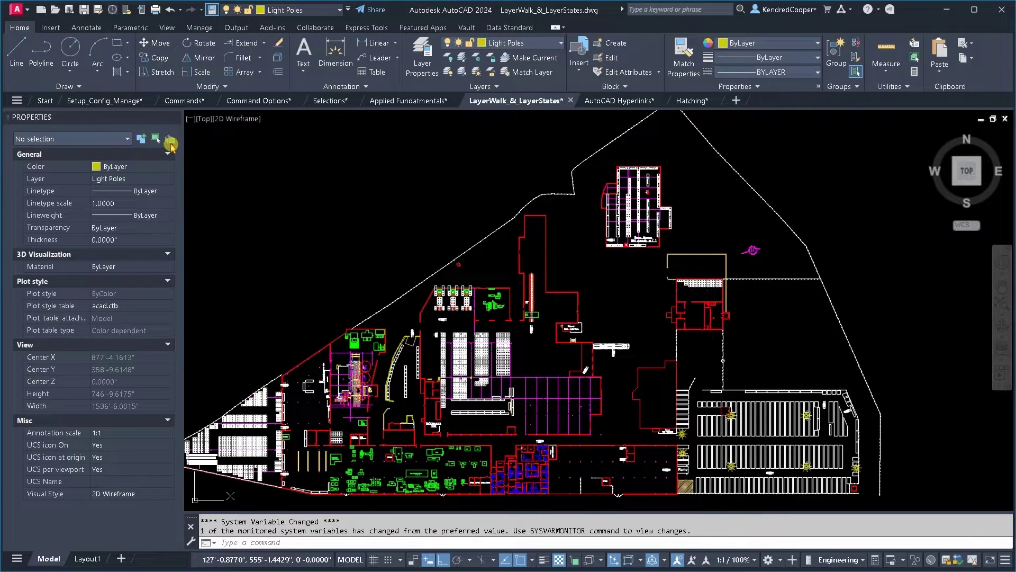
left_click(170, 142)
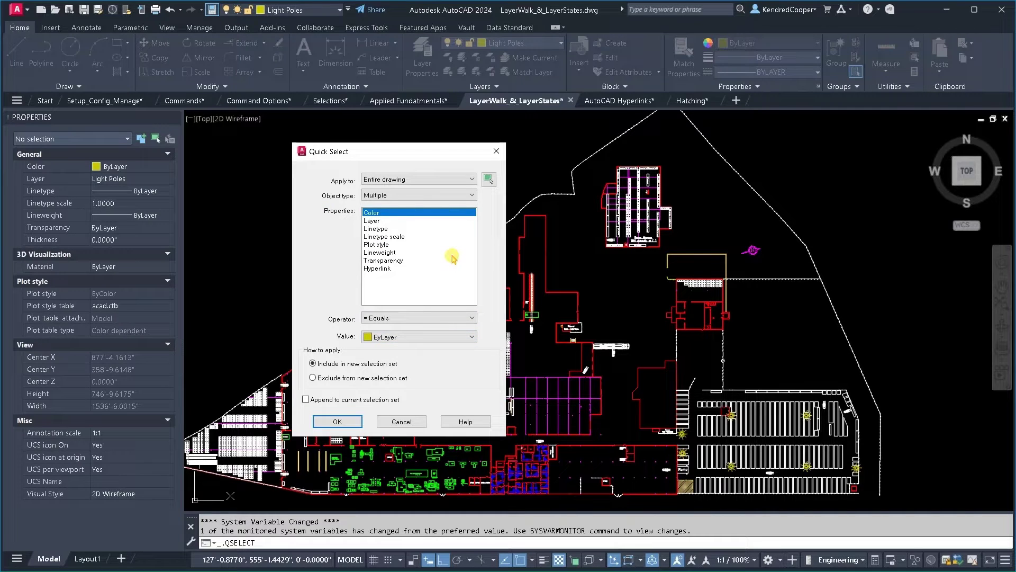
left_click(430, 198)
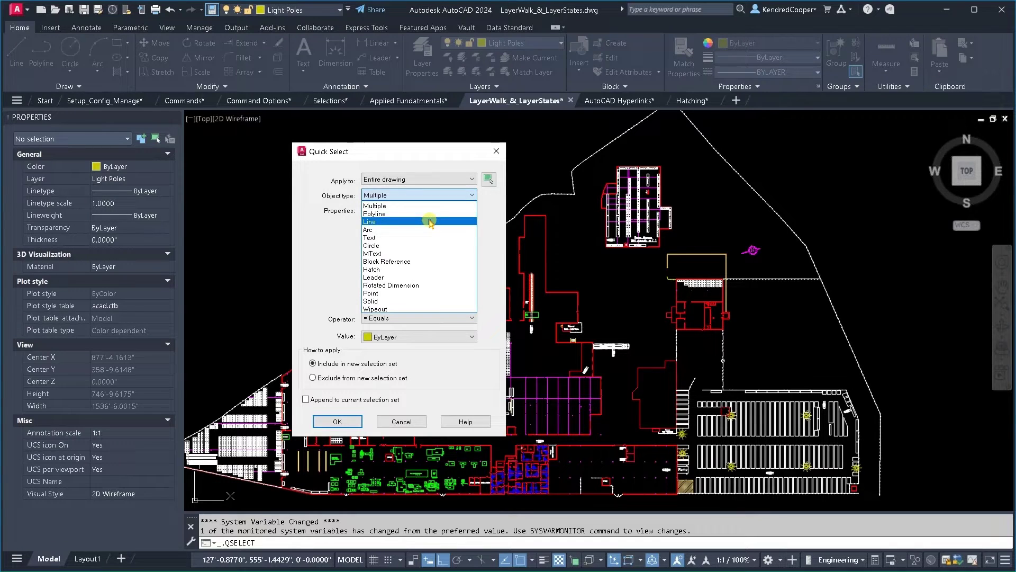
left_click(430, 224)
scroll(433, 286, "down", 3)
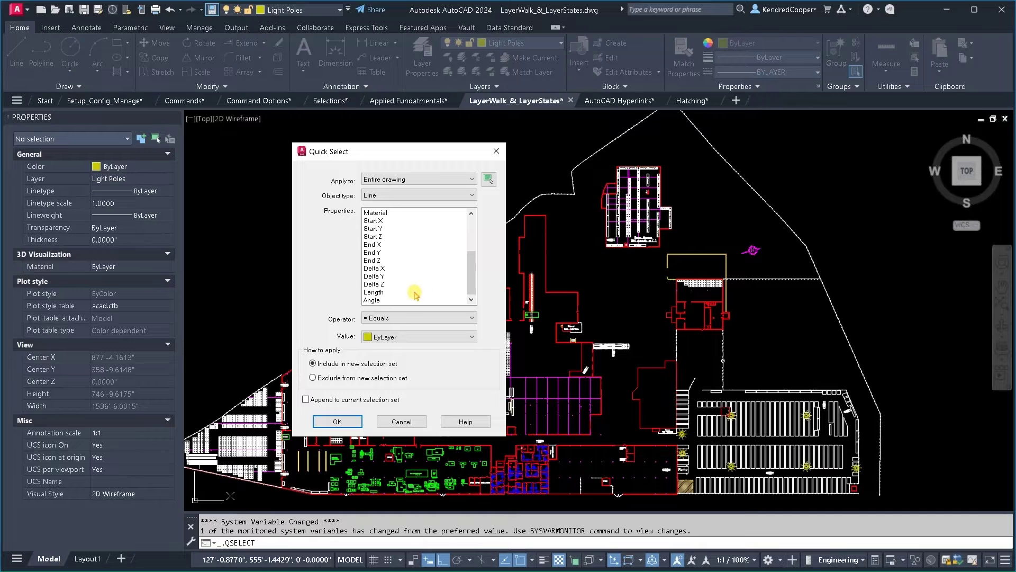
left_click(414, 293)
left_click(419, 318)
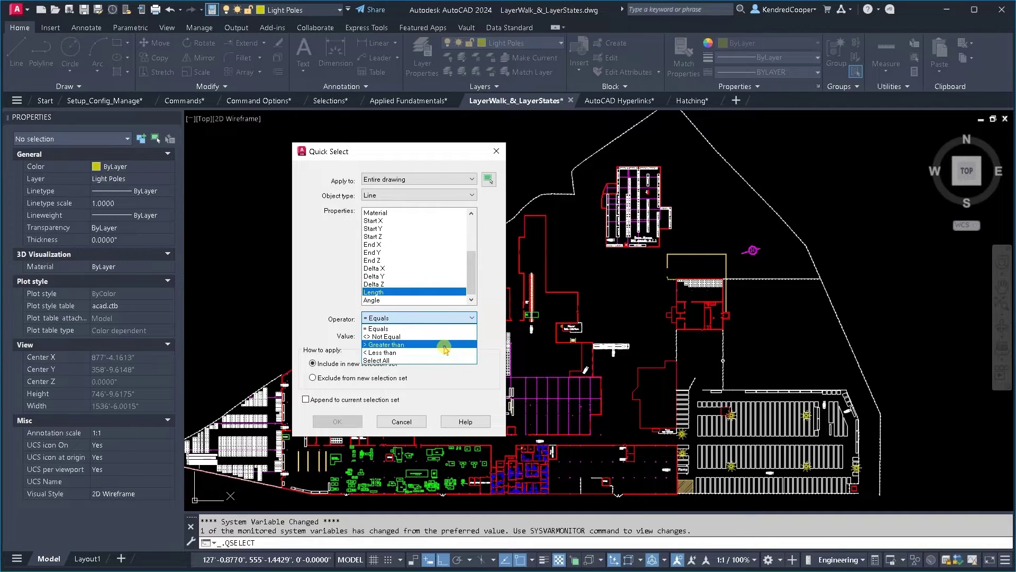
left_click(444, 349)
type("144")
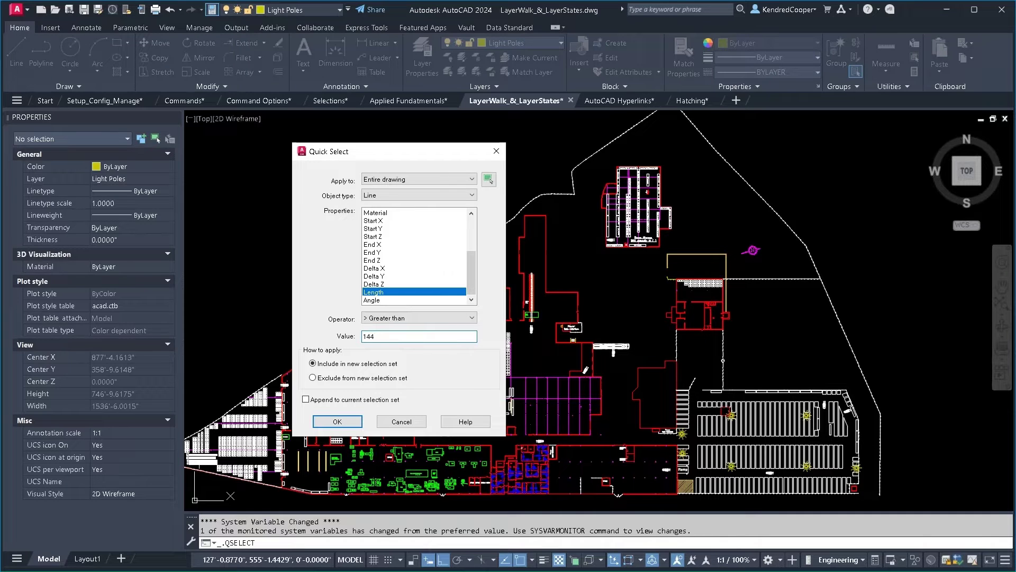
- Apply the Quick Select filter to select the 446 lines longer than 144
key("Return")
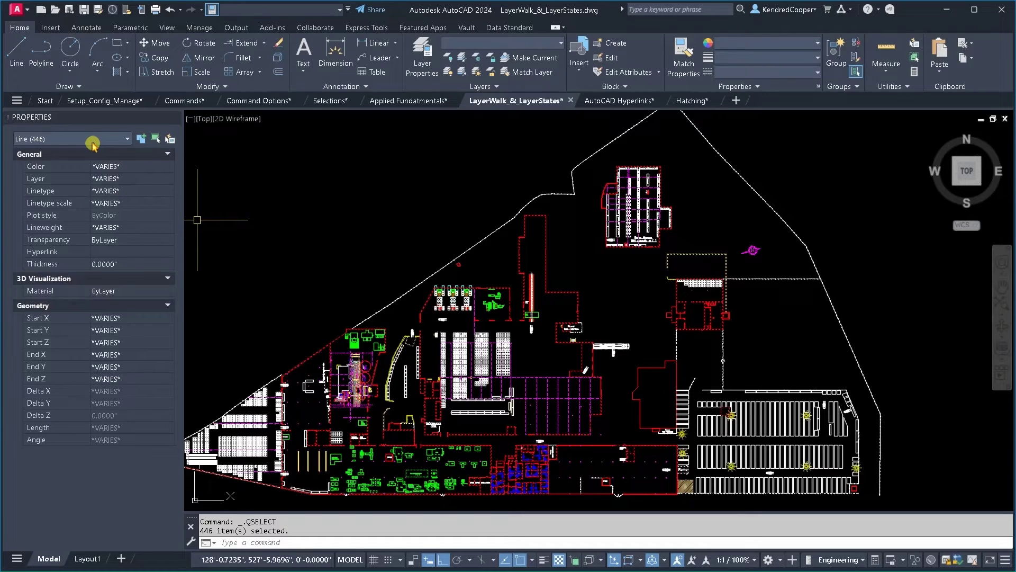
- Clear the long-line selection and set Quick Select to Block Reference with Name Light Pole
key("Escape")
key("Escape")
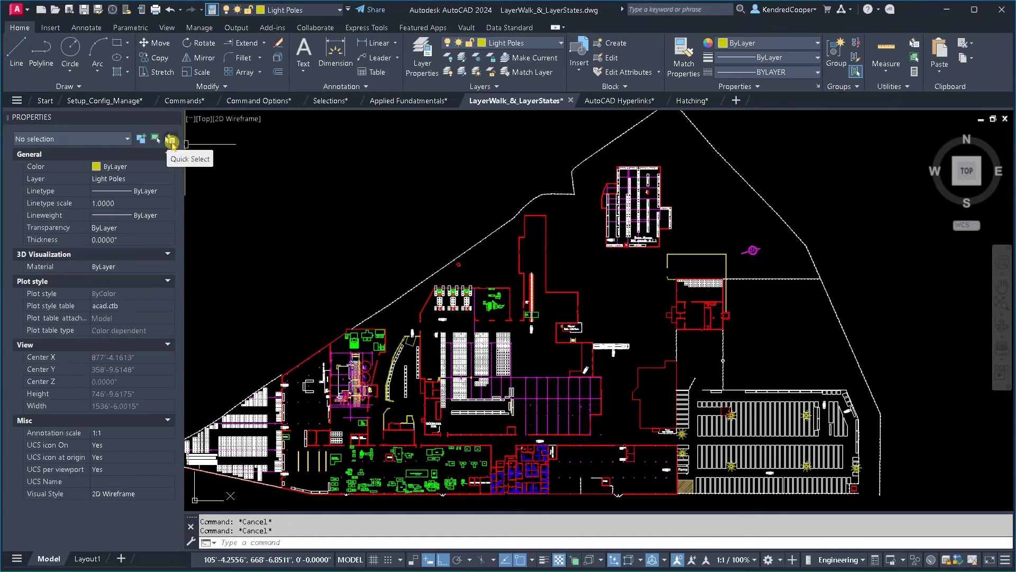
left_click(170, 139)
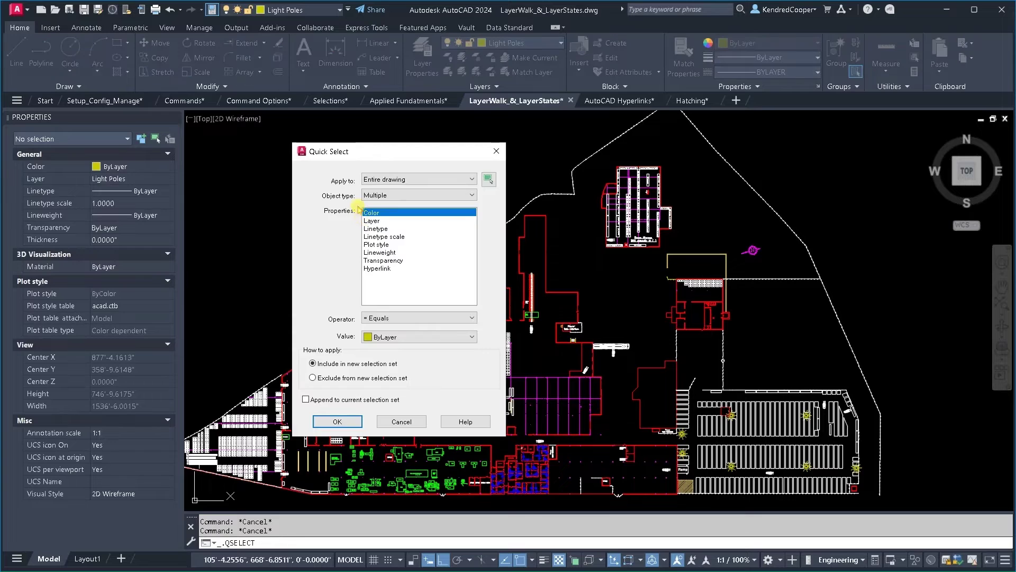
left_click(425, 199)
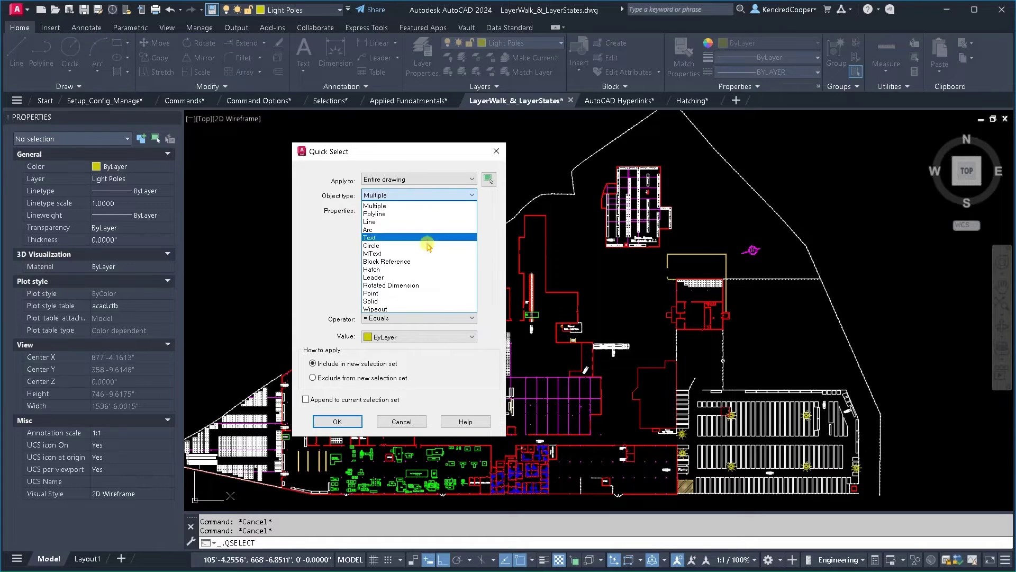
left_click(427, 261)
scroll(421, 290, "down", 3)
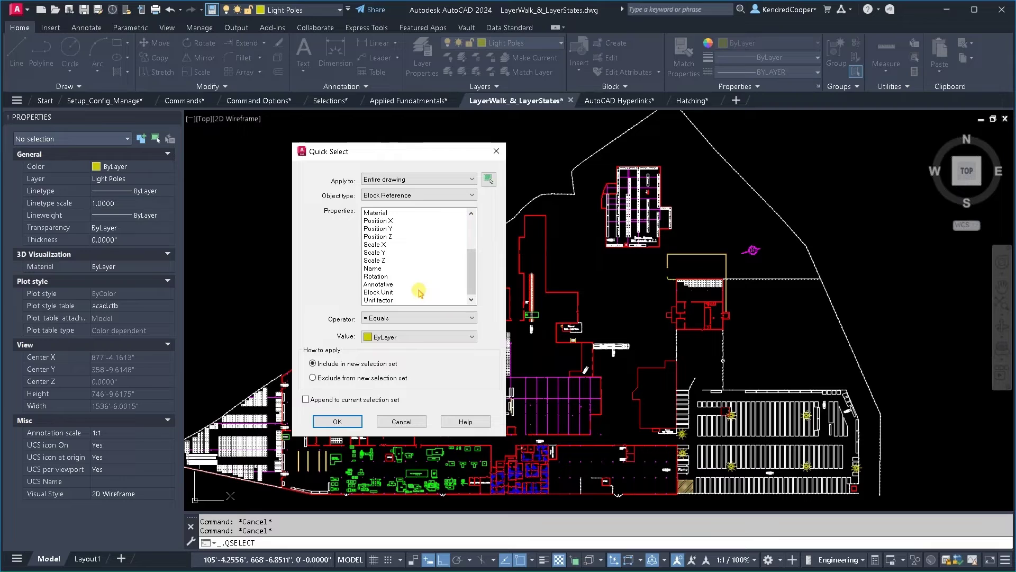
left_click(407, 268)
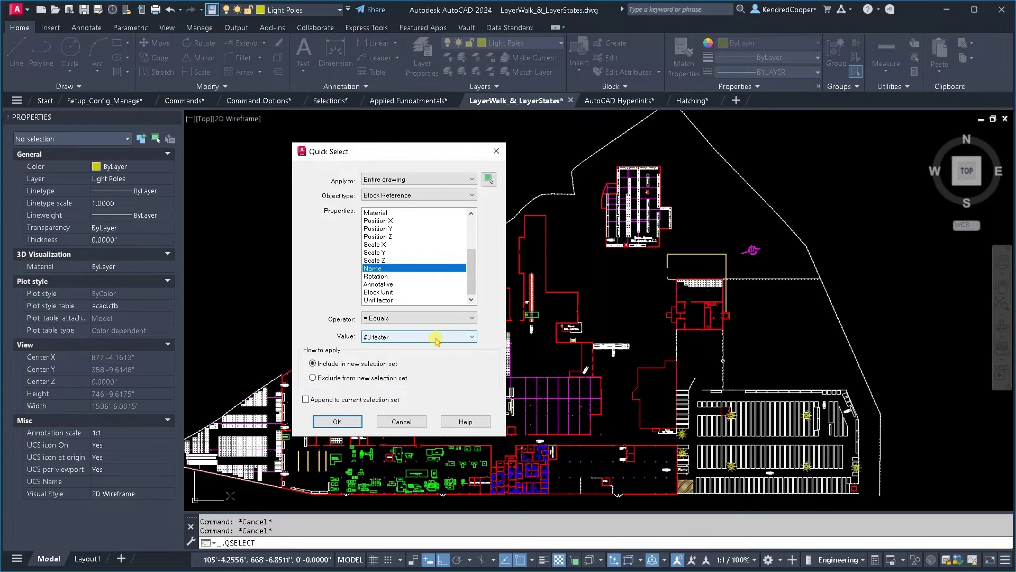
left_click(436, 337)
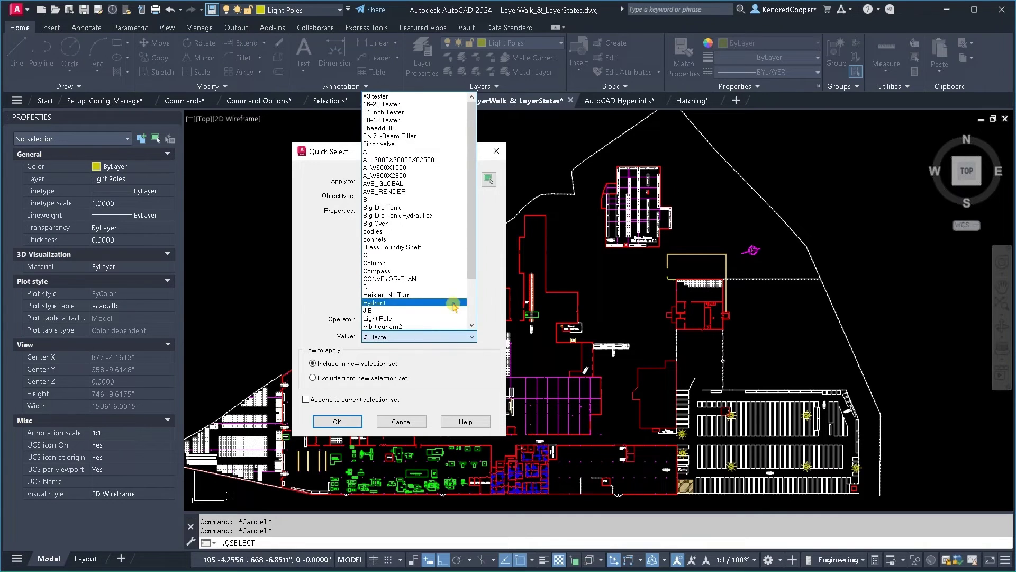
scroll(446, 309, "down", 2)
scroll(445, 310, "down", 1)
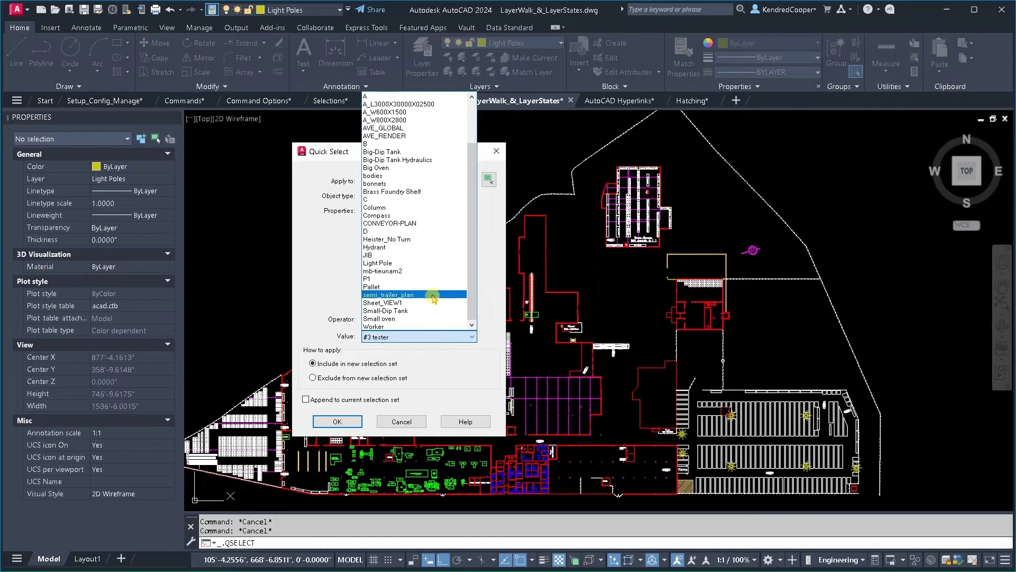
left_click(425, 263)
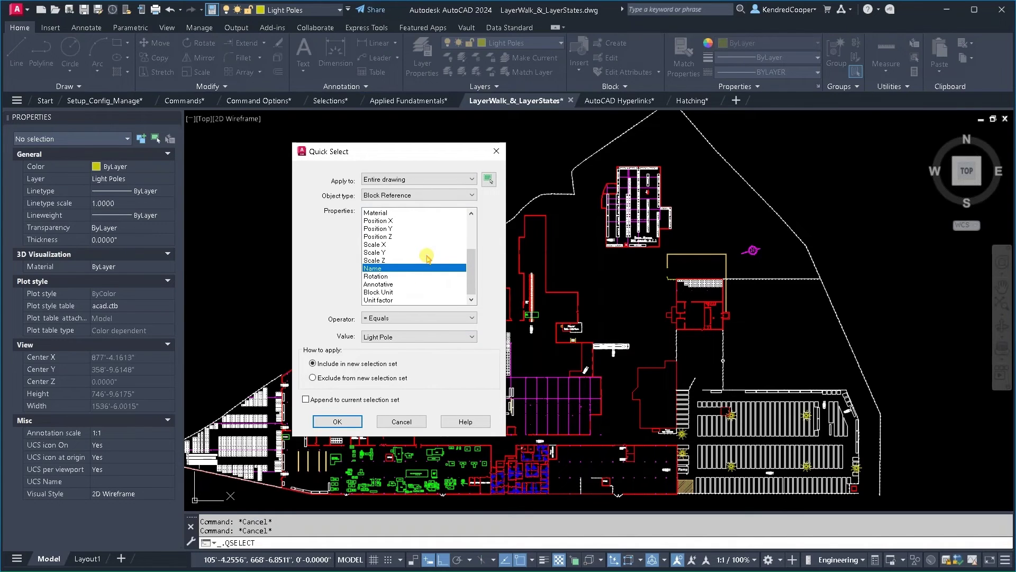
left_click(337, 421)
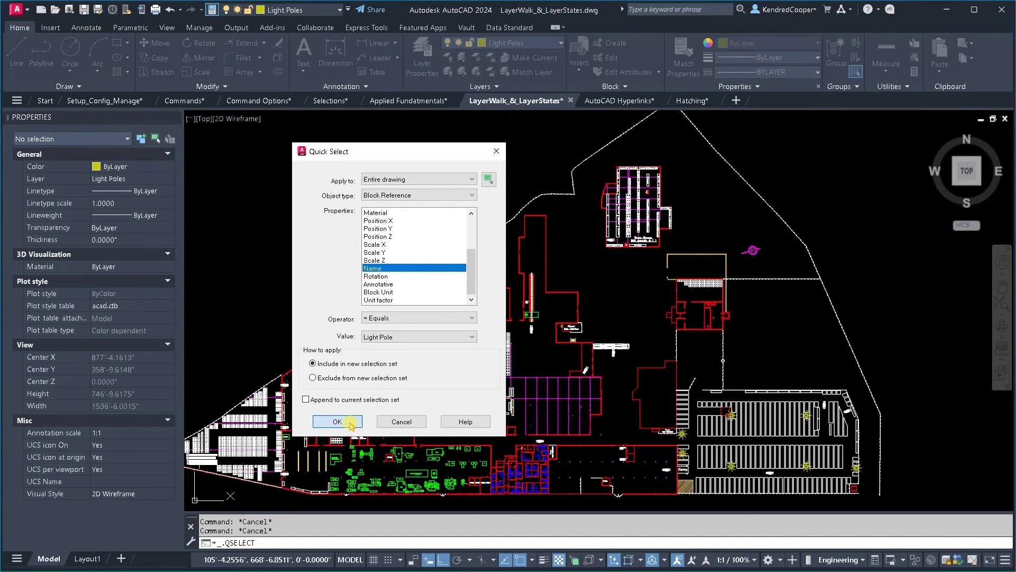